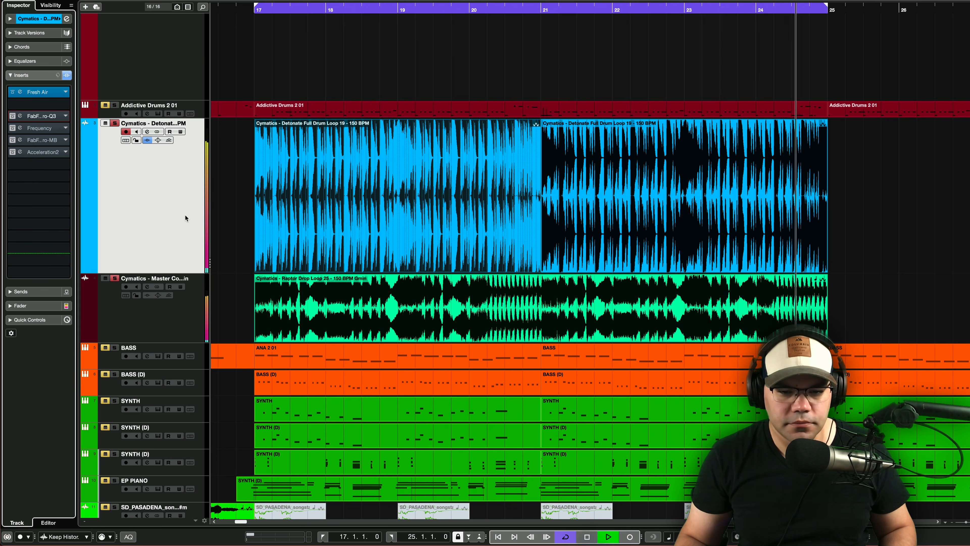
- Unsolo the Cymatics Master track and toggle the bypass of Fresh Air on the drum loop to compare the sound
key("space")
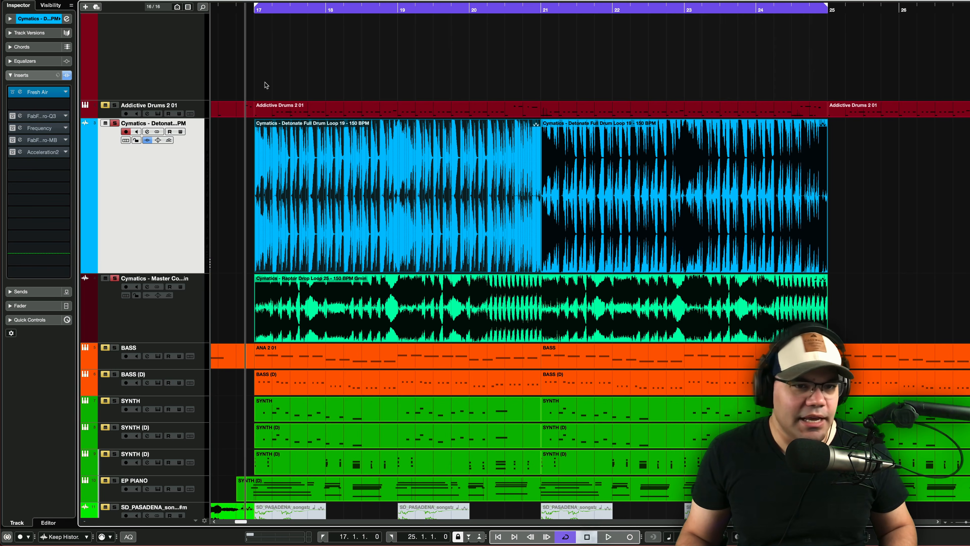
left_click(20, 92)
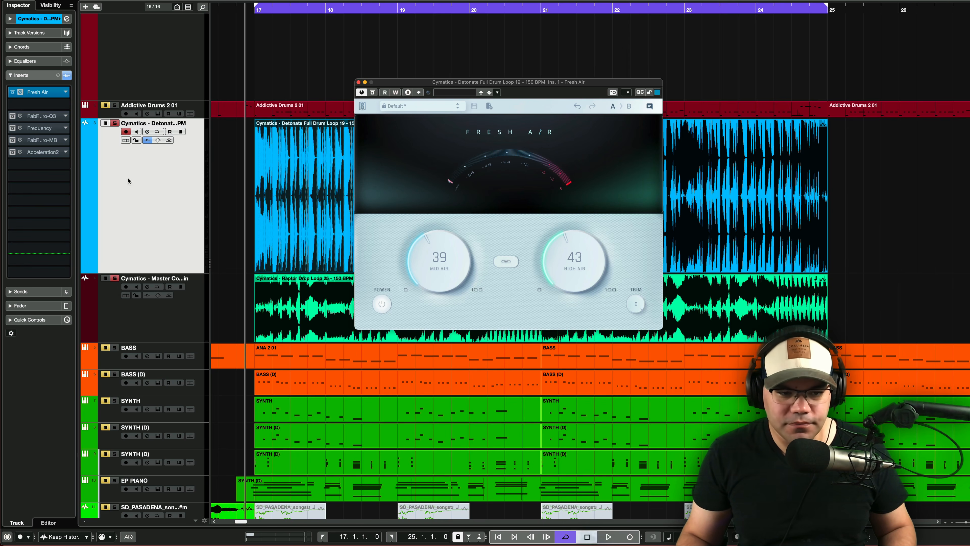
left_click(114, 278)
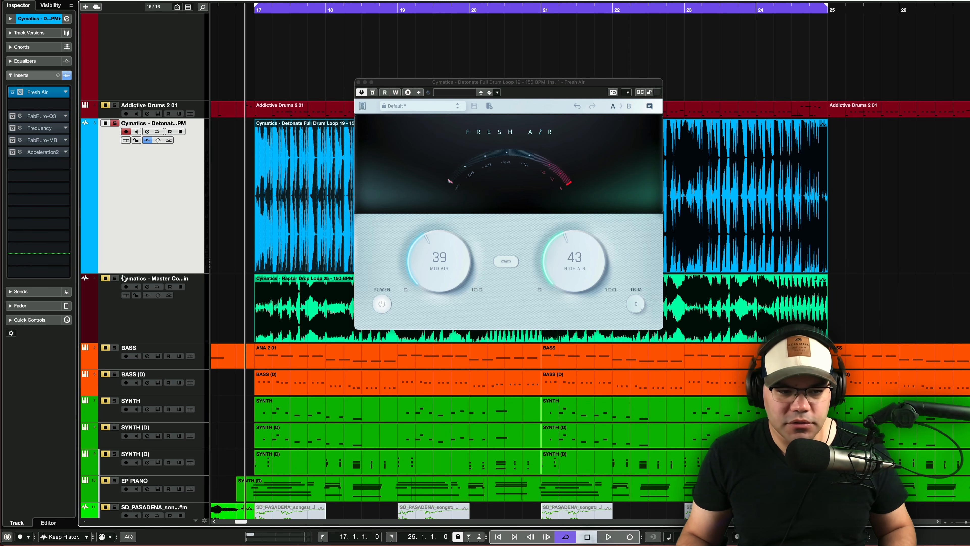
left_click(373, 93)
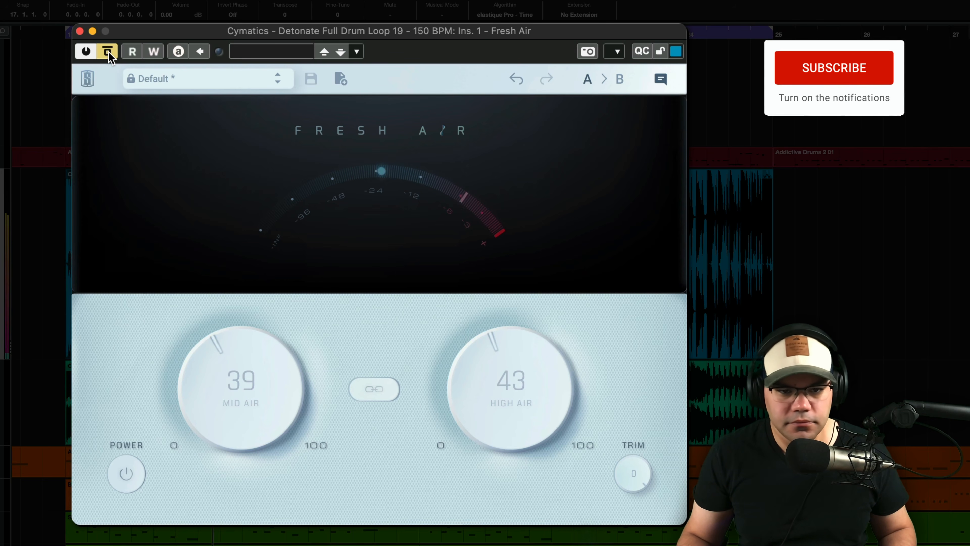
left_click(109, 54)
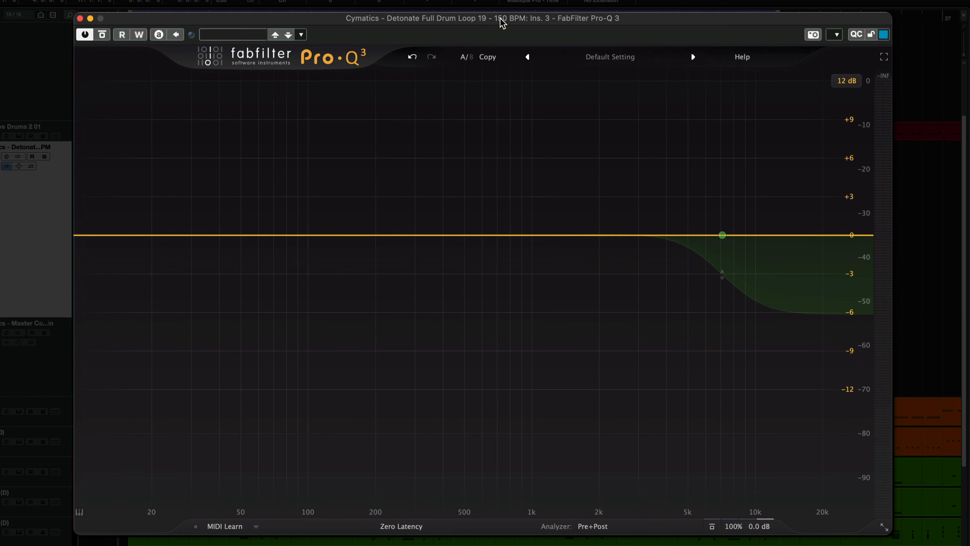
- Clear the dynamics from the high shelf band in FabFilter Pro-Q 3 on the drum loop
mouse_move(665, 214)
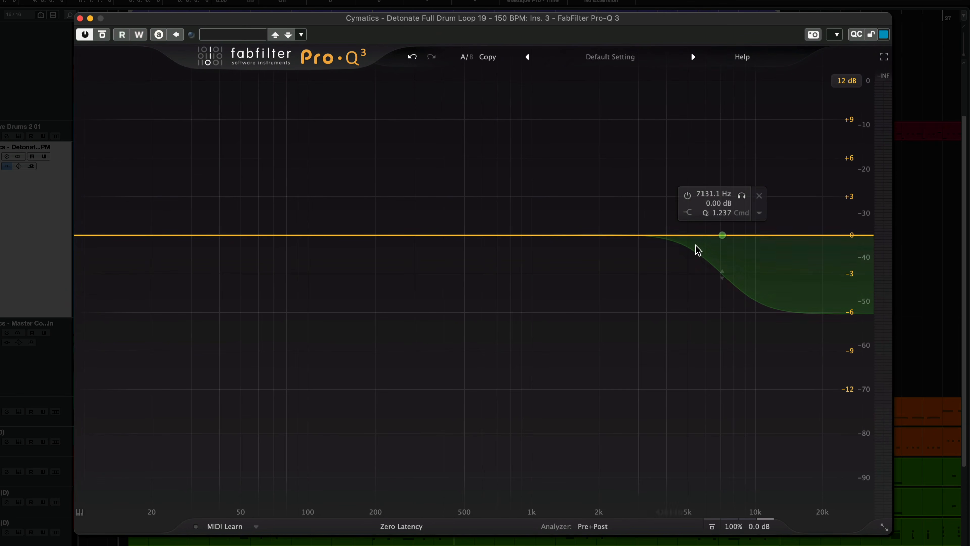
right_click(722, 235)
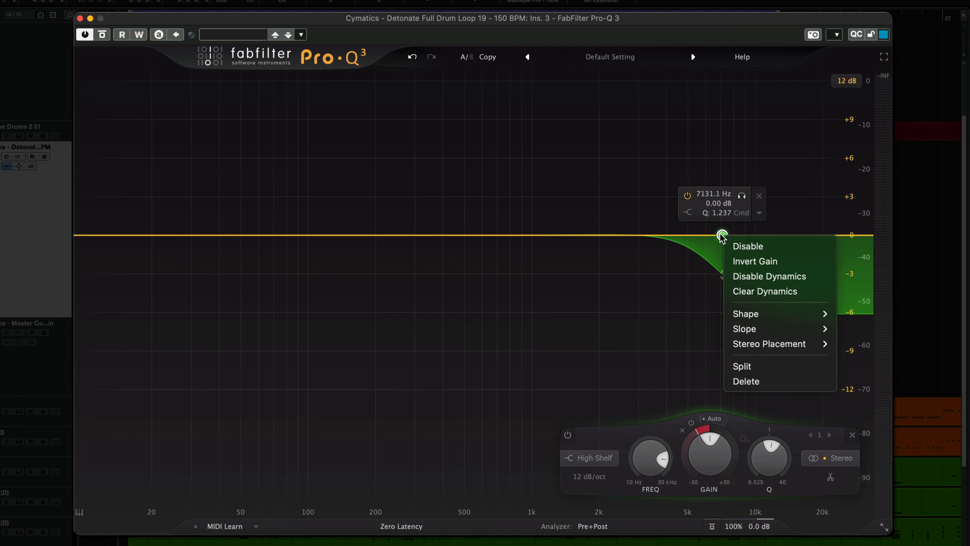
mouse_move(764, 315)
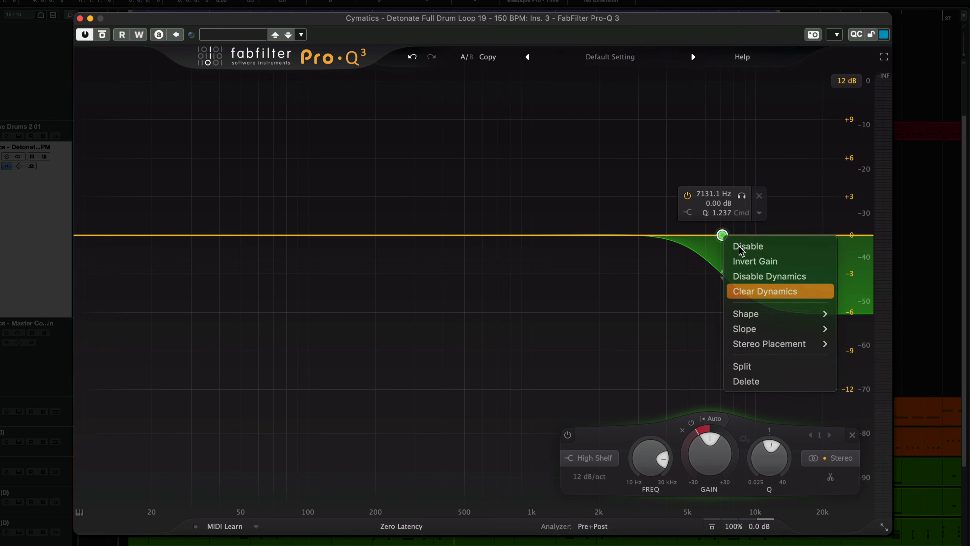
left_click(765, 291)
right_click(722, 235)
left_click(685, 297)
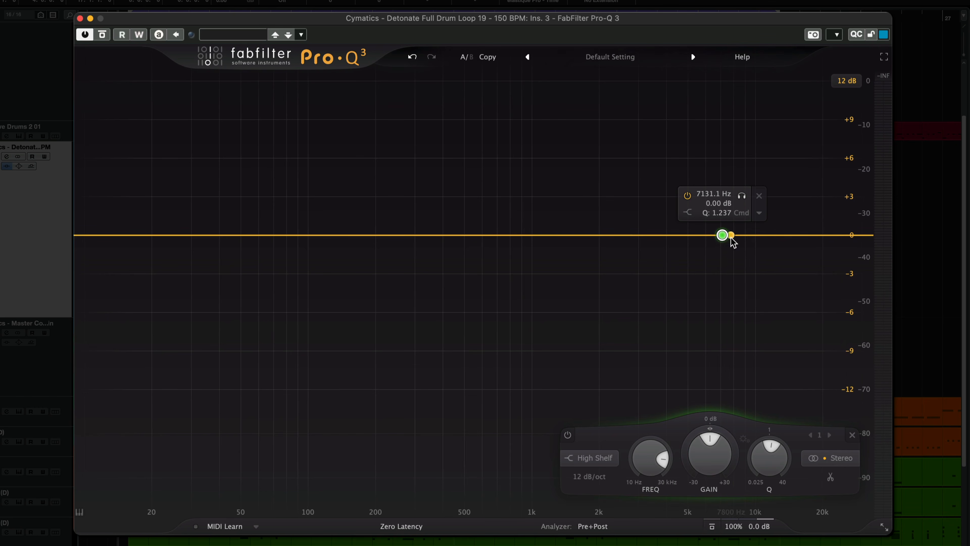
- Move the high shelf band to about 7041 Hz near 0 dB and make it dynamic with a range of about -6 dB
mouse_move(721, 235)
left_mouse_down()
mouse_move(721, 252)
mouse_move(721, 228)
mouse_move(722, 240)
left_mouse_up()
double_click(721, 235)
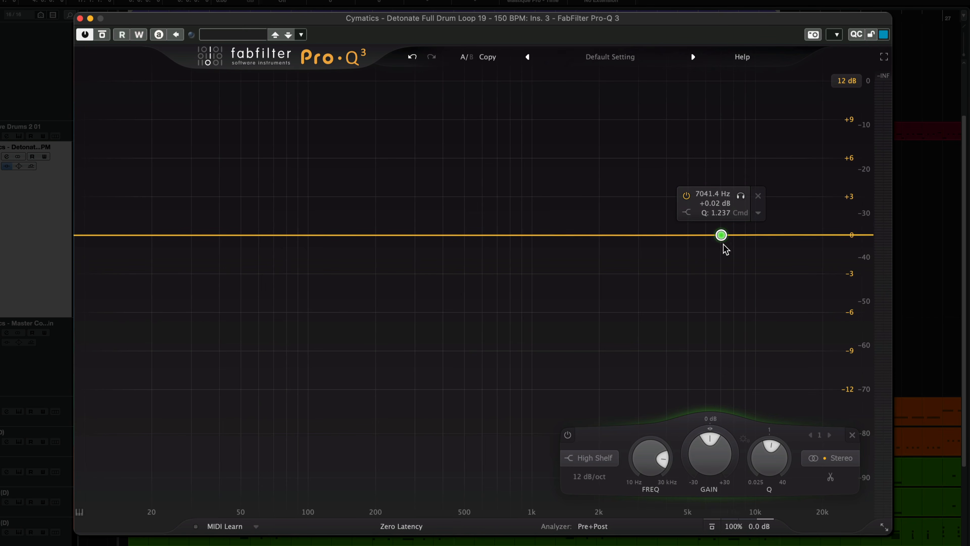
right_click(723, 237)
left_click(744, 280)
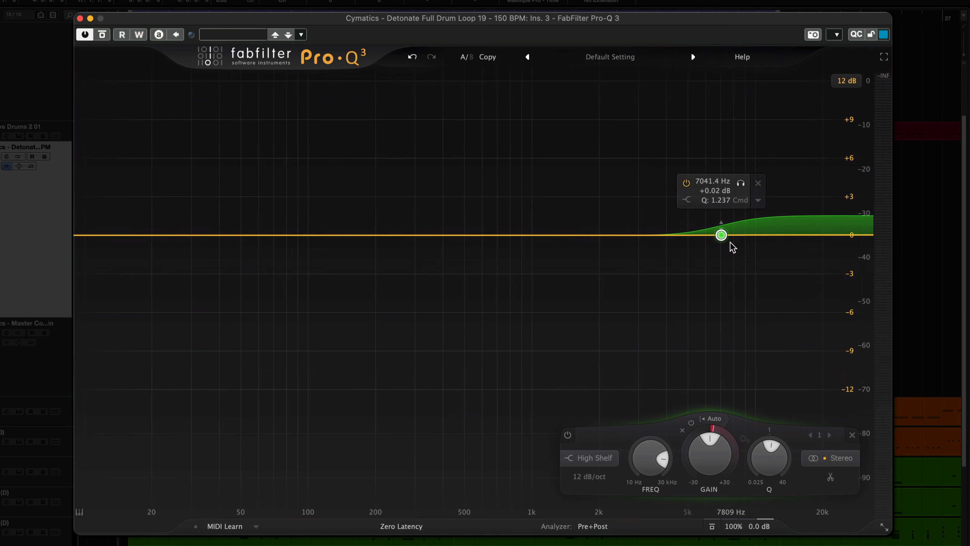
left_click_drag(720, 221, 732, 323)
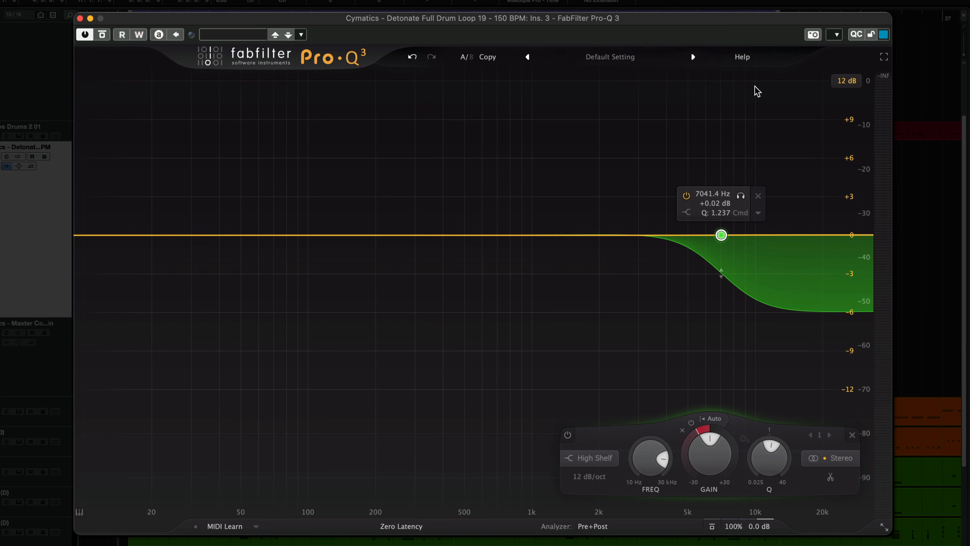
- Disable the high shelf band and play the drum loop to hear it without the dynamic cut
left_click(568, 435)
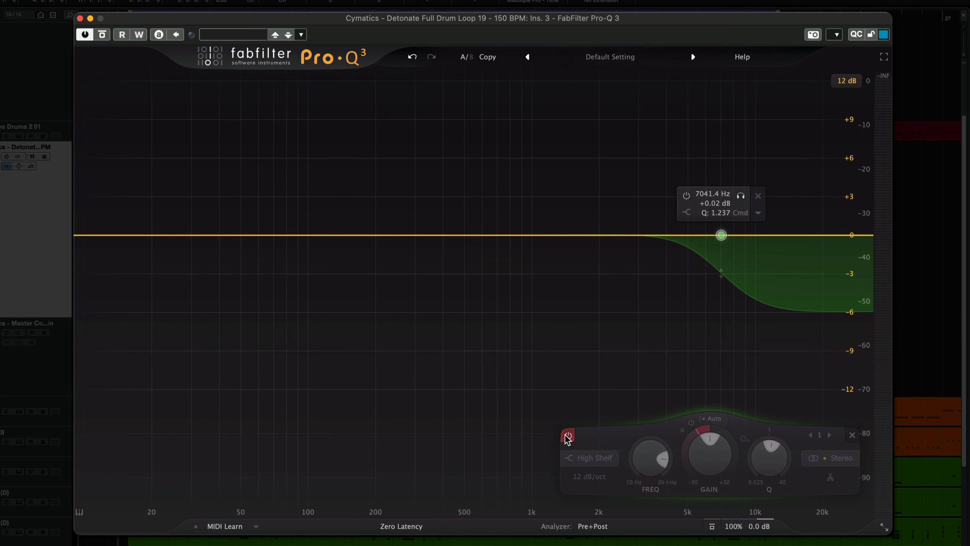
key("space")
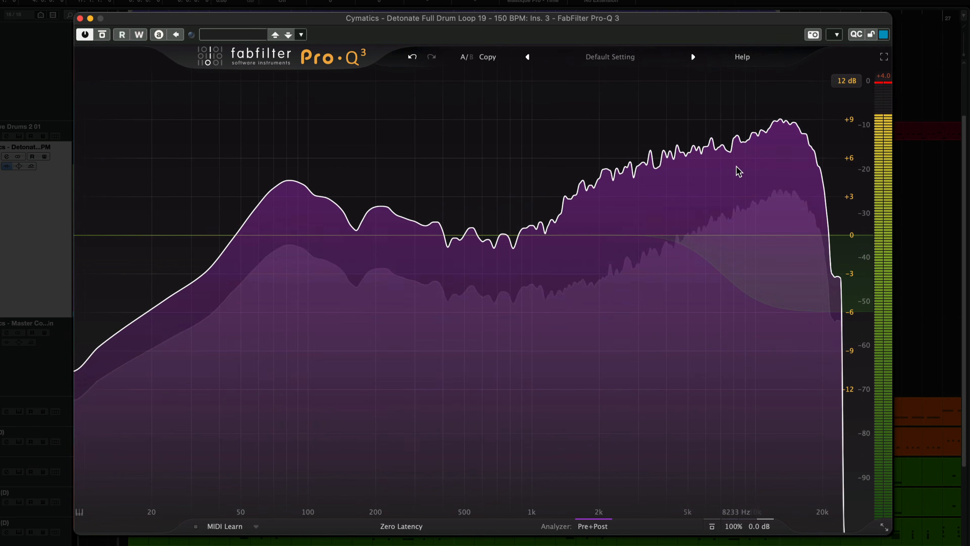
mouse_move(789, 139)
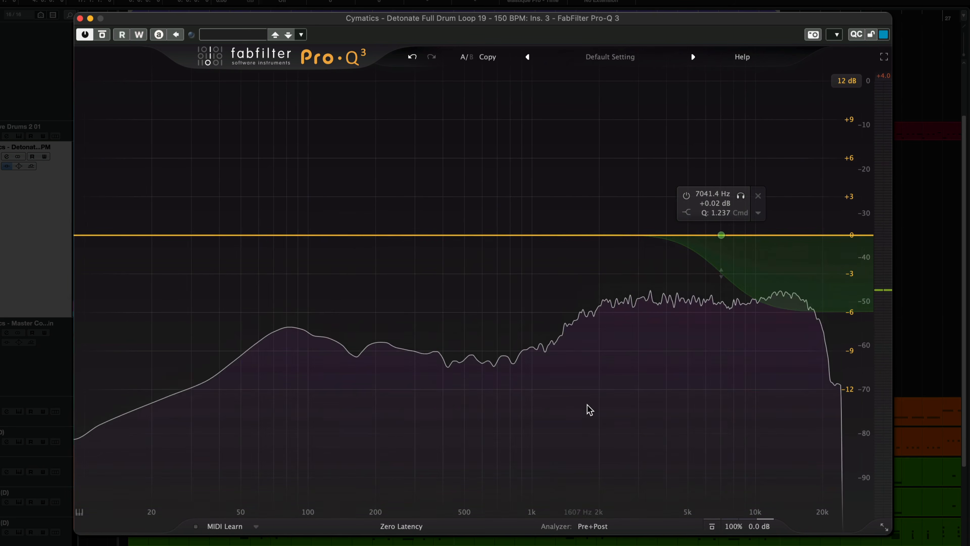
mouse_move(723, 233)
key("space")
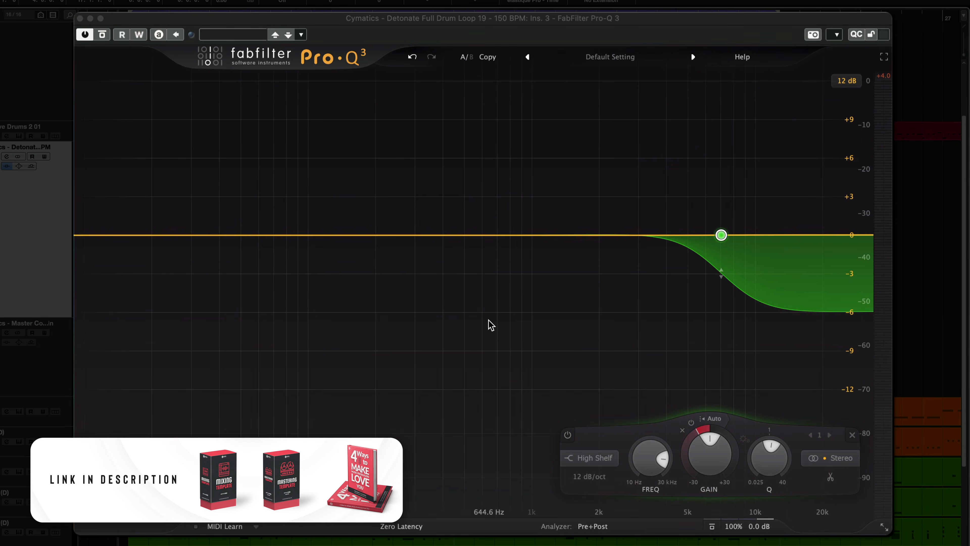
- Play the drum loop with the dynamic shelf enabled and toggle Pro-Q 3's bypass to compare the highs
key("space")
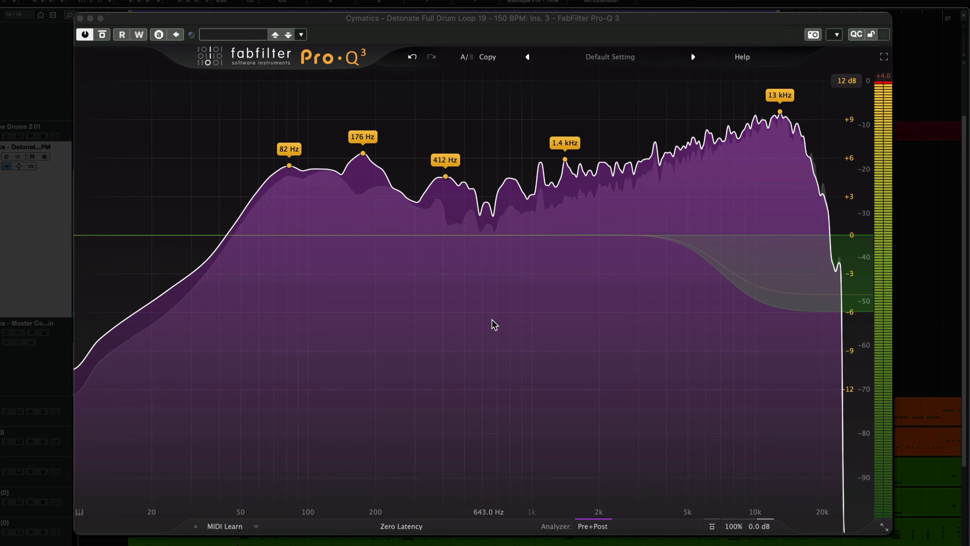
left_click(103, 35)
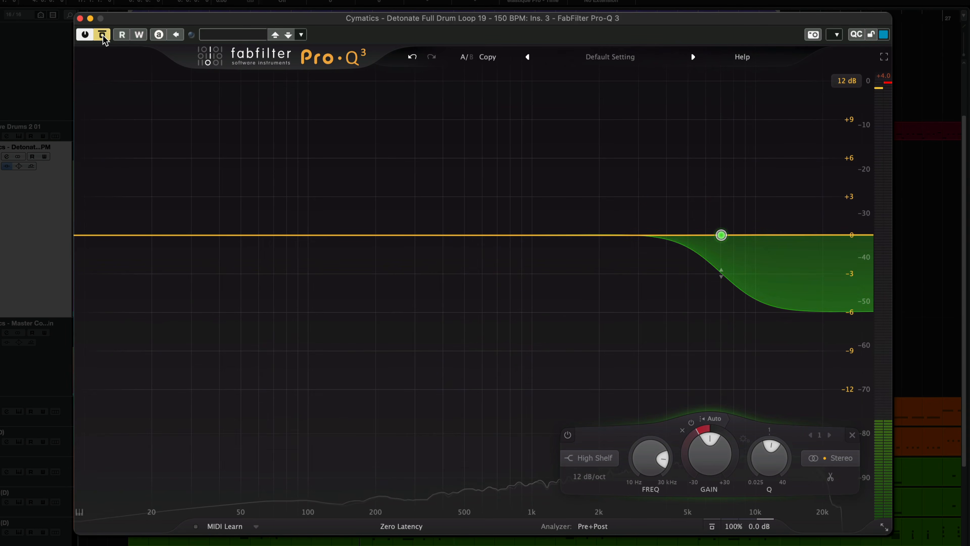
left_click(103, 35)
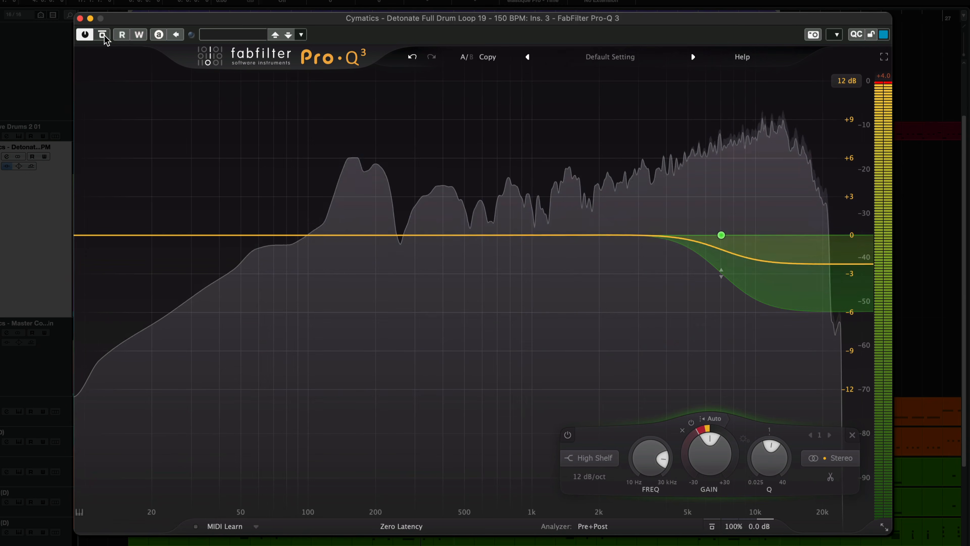
mouse_move(740, 308)
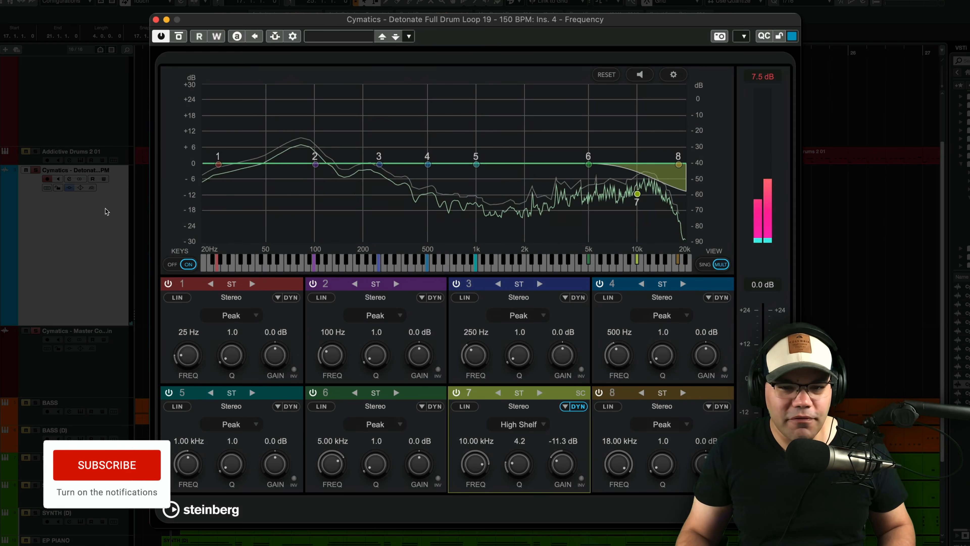
- Toggle dynamic mode off and on for band 7 in Frequency and show its threshold, ratio, attack and release settings
left_click_drag(559, 17, 560, 21)
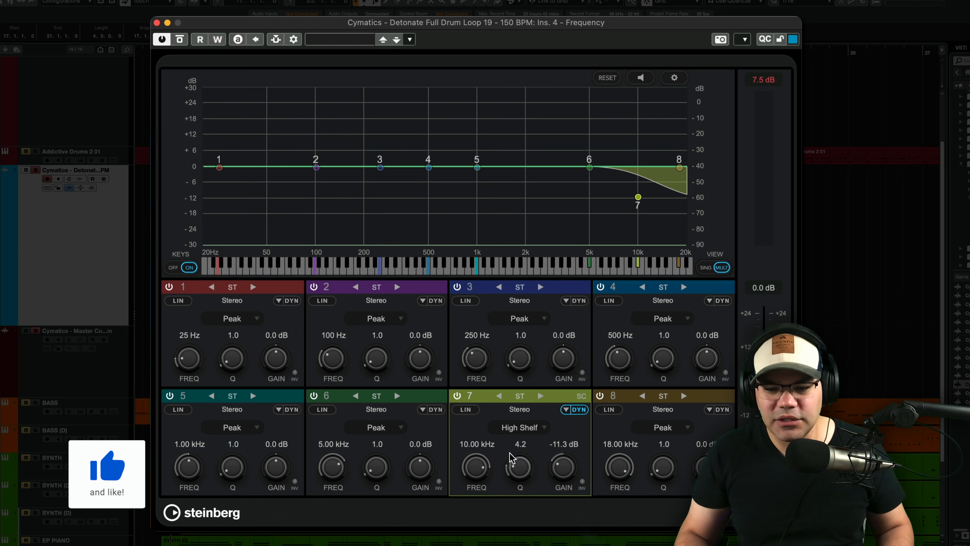
left_click(577, 410)
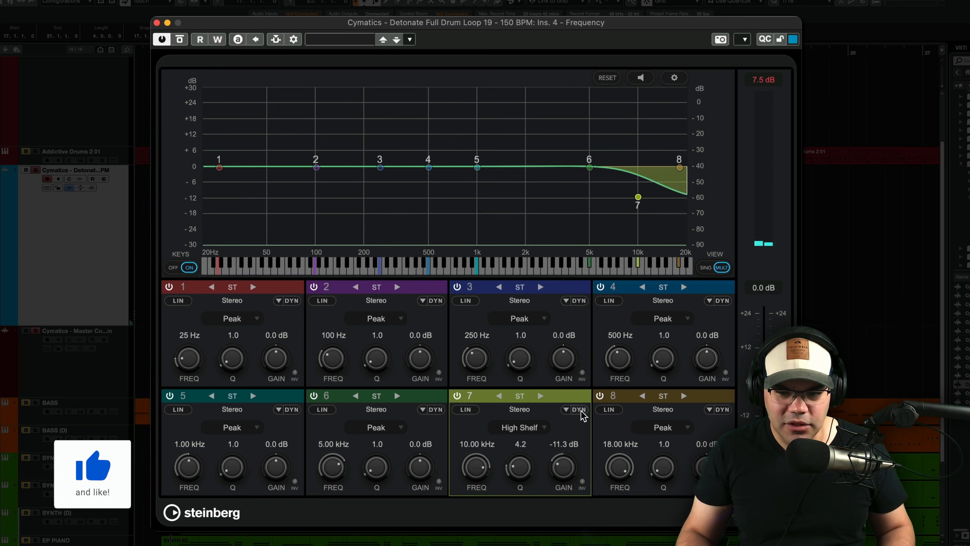
left_click(578, 411)
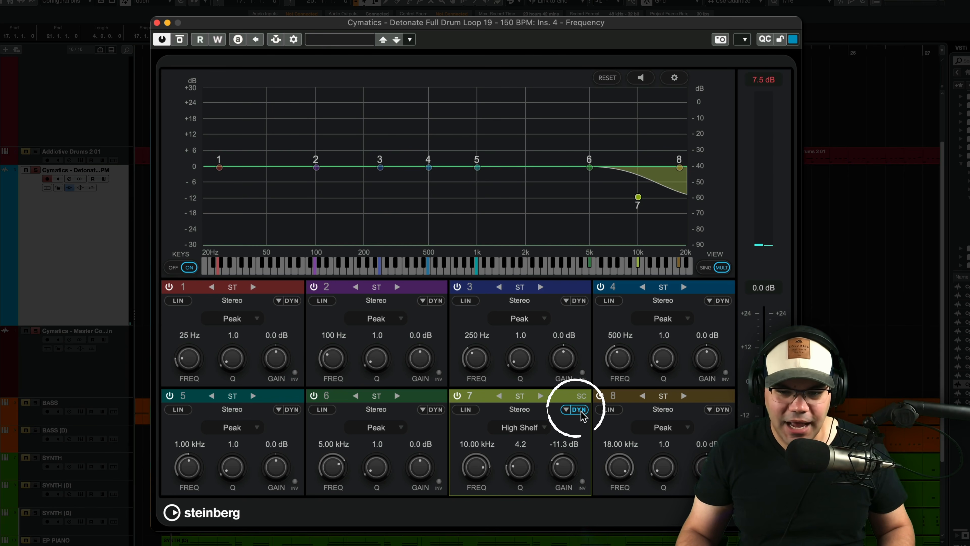
left_click(565, 411)
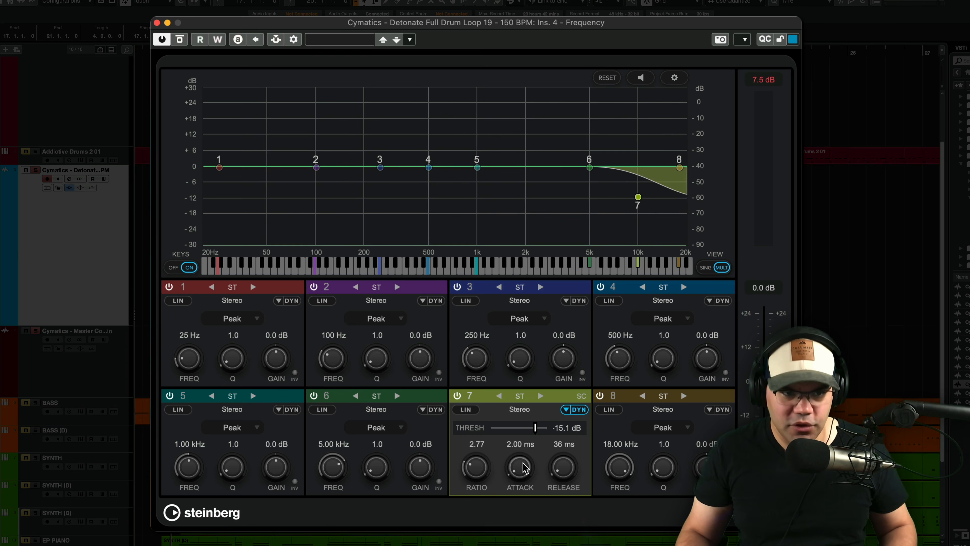
- Play the drum loop and toggle Frequency's bypass to compare it with and without the dynamic 10 kHz high shelf
key("space")
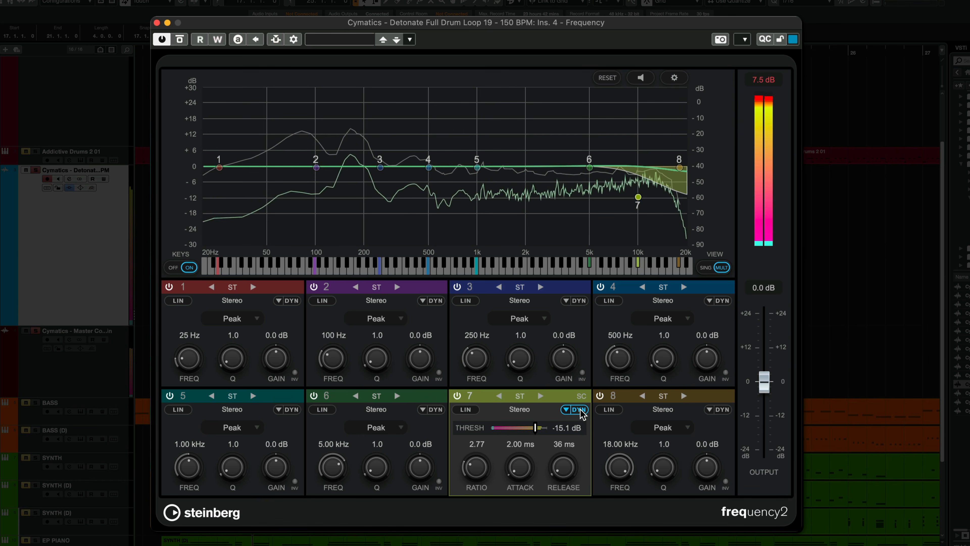
left_click(565, 410)
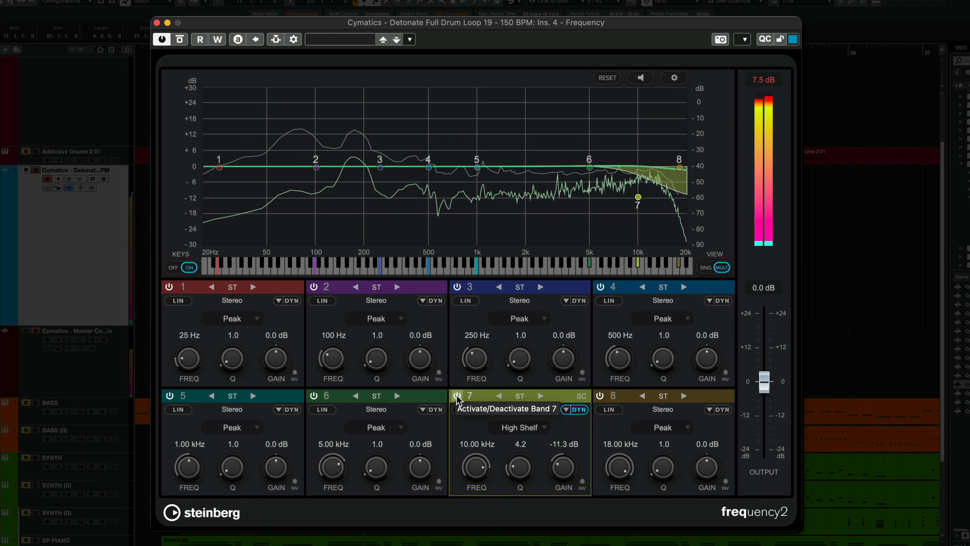
left_click(181, 40)
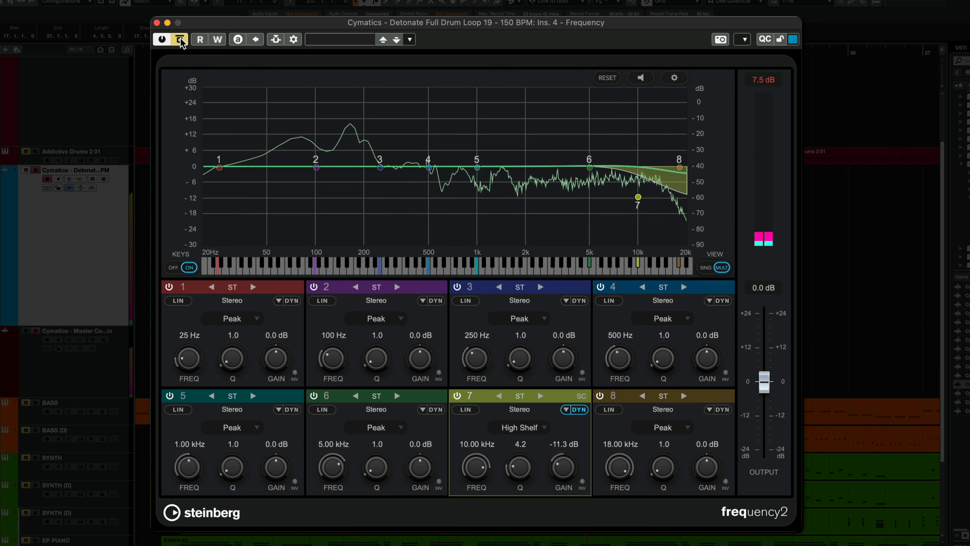
left_click(180, 40)
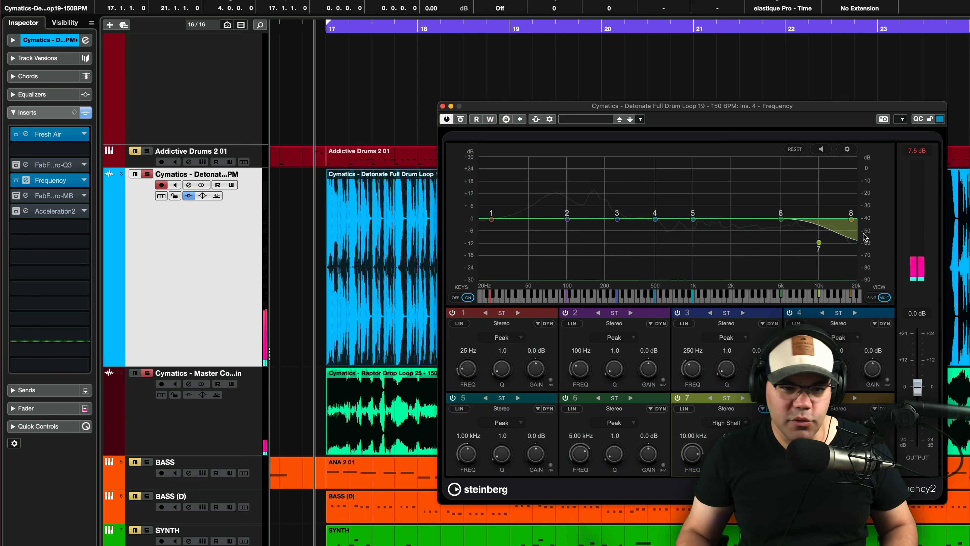
- Close the Frequency editor and alternate the bypass of the Pro-Q 3 and Frequency inserts during playback to compare both equalizers
left_click(27, 181)
left_click(16, 180)
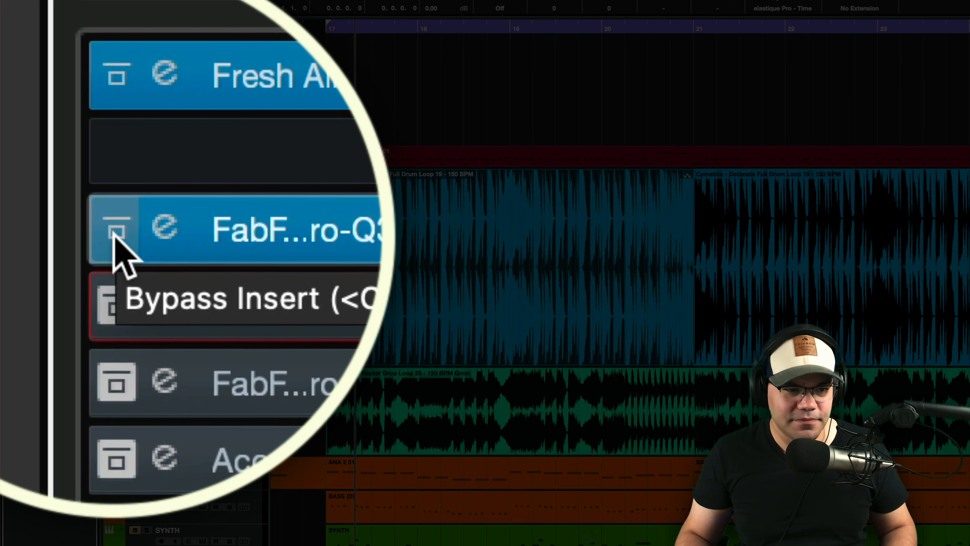
left_click(115, 229)
left_click(110, 233)
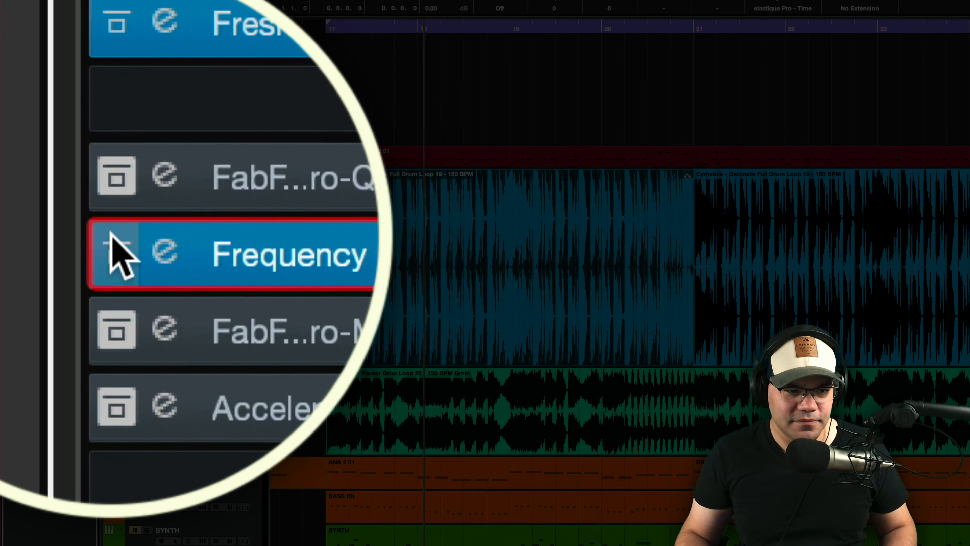
left_click(115, 235)
left_click(116, 168)
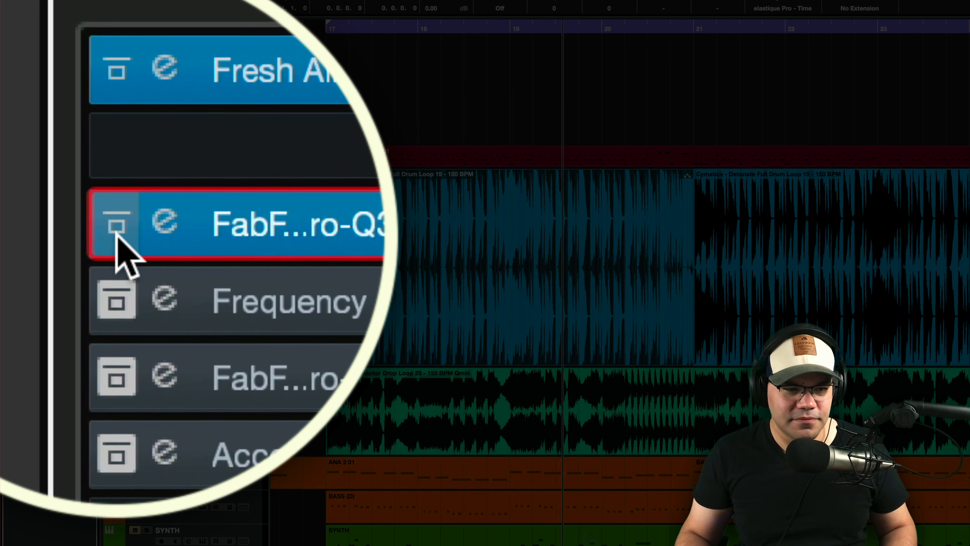
left_click(116, 235)
left_click(116, 300)
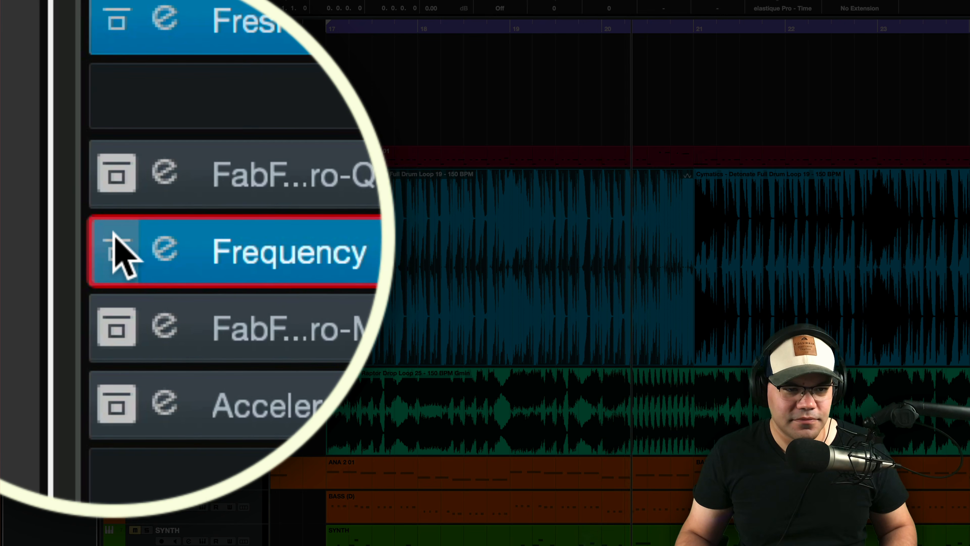
left_click(111, 234)
left_click(113, 234)
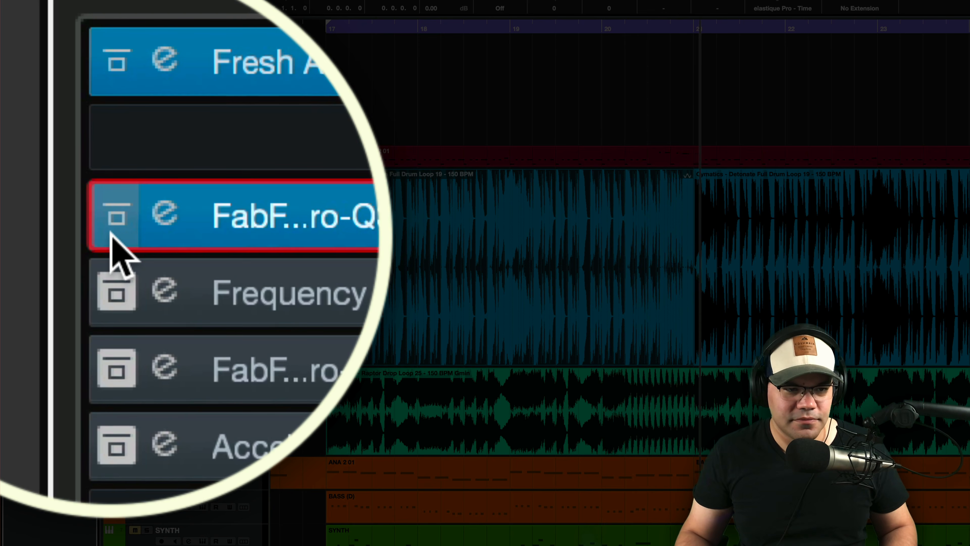
left_click(114, 234)
left_click(116, 300)
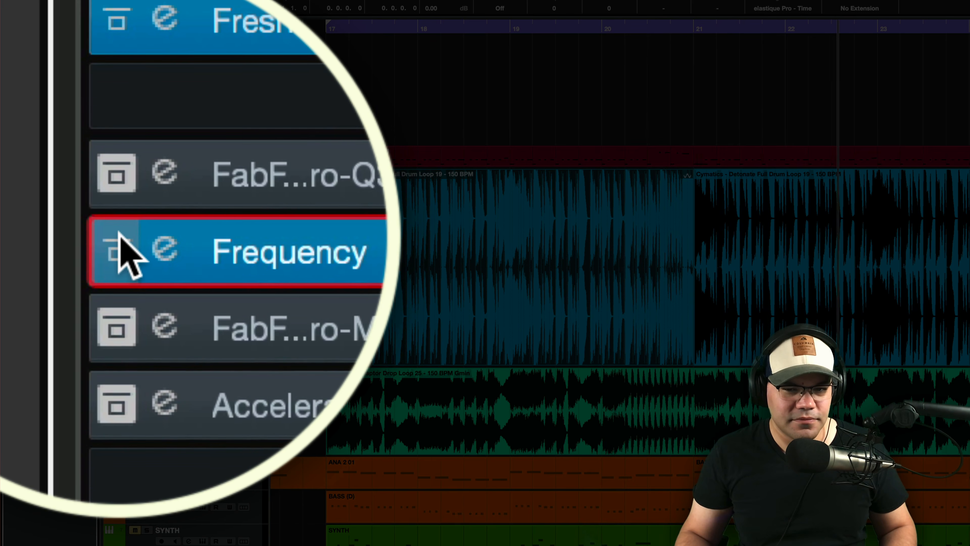
left_click(118, 233)
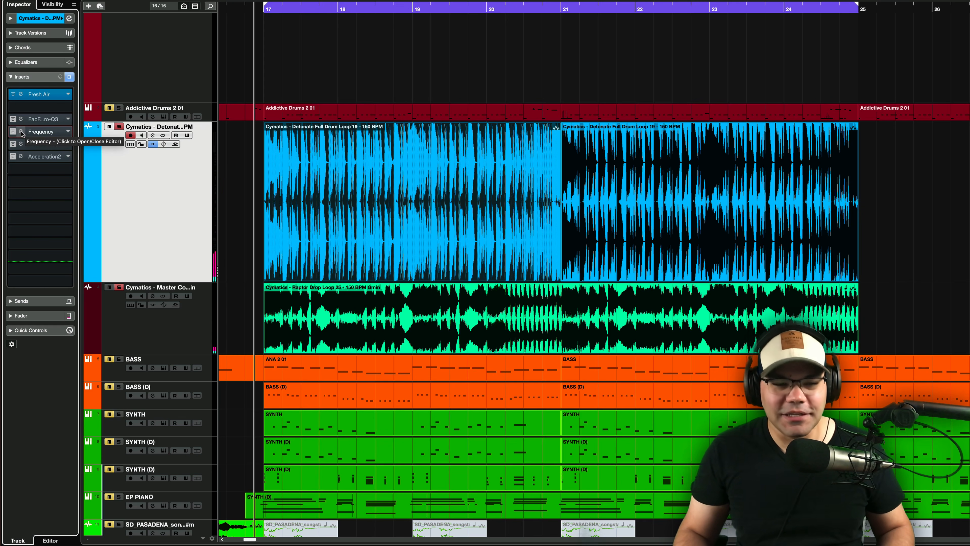
- Close Frequency's editor after a brief check and open FabFilter Pro-MB on the drum loop track
left_click(21, 132)
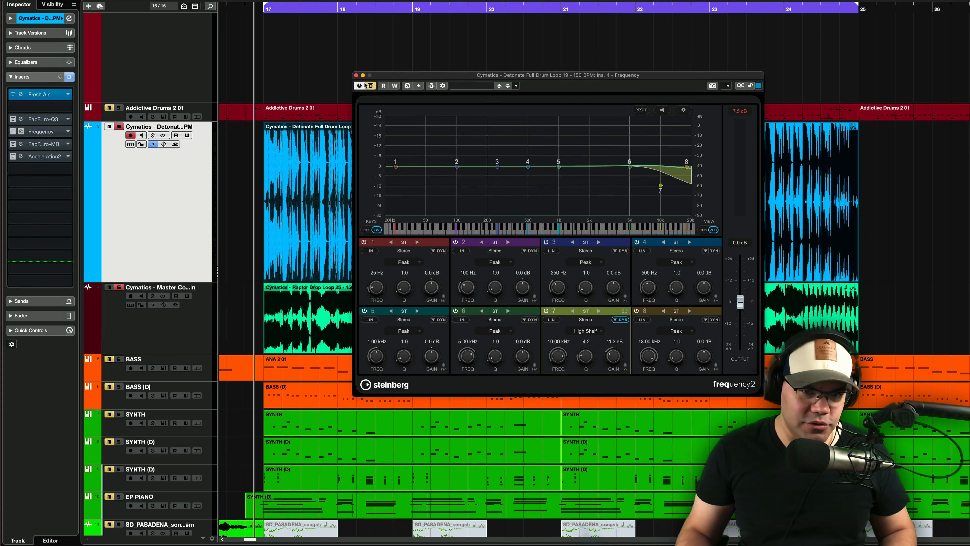
left_click(356, 76)
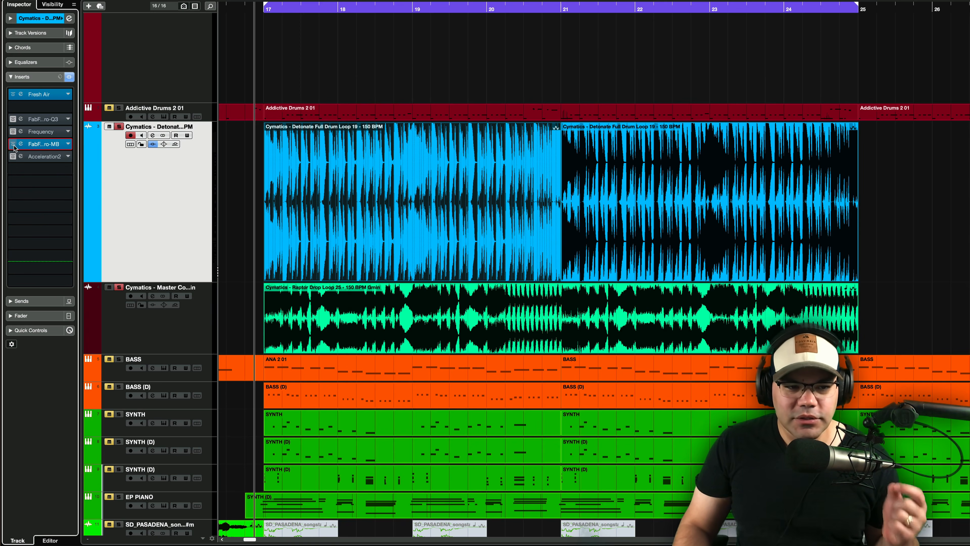
left_click(20, 147)
left_click_drag(753, 40, 690, 77)
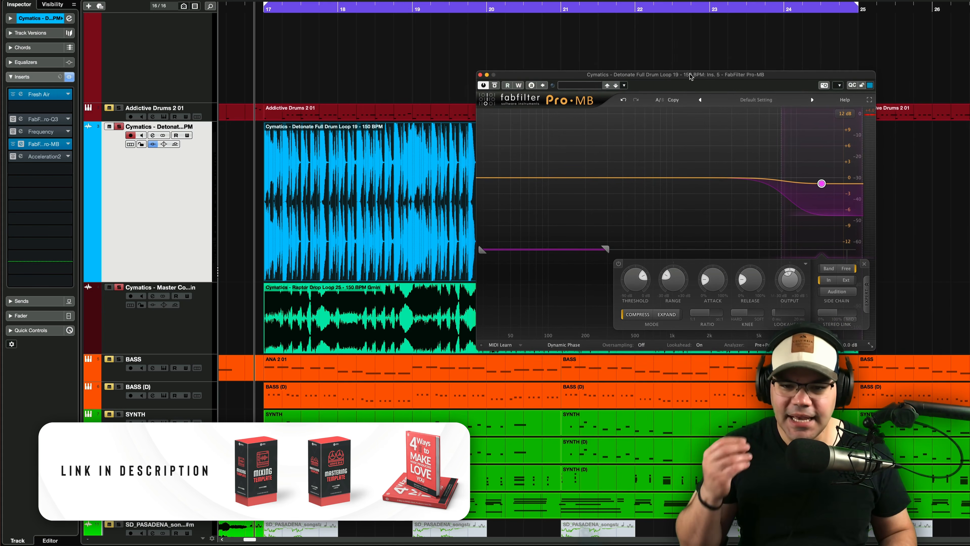
mouse_move(821, 184)
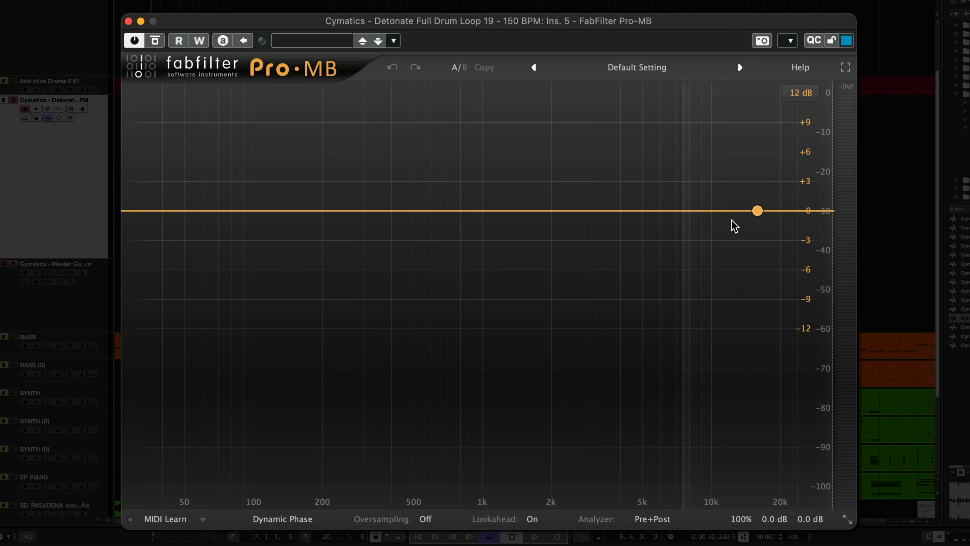
- Add a Pro-MB compression band above about 7.5 kHz and set its side chain to Free, covering the lows up to about 220 Hz
left_click(730, 220)
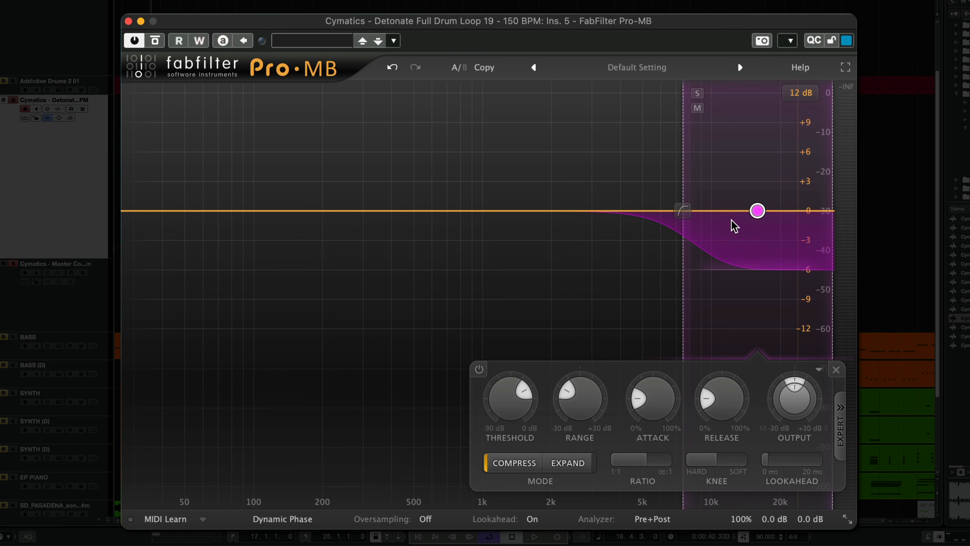
left_click(841, 449)
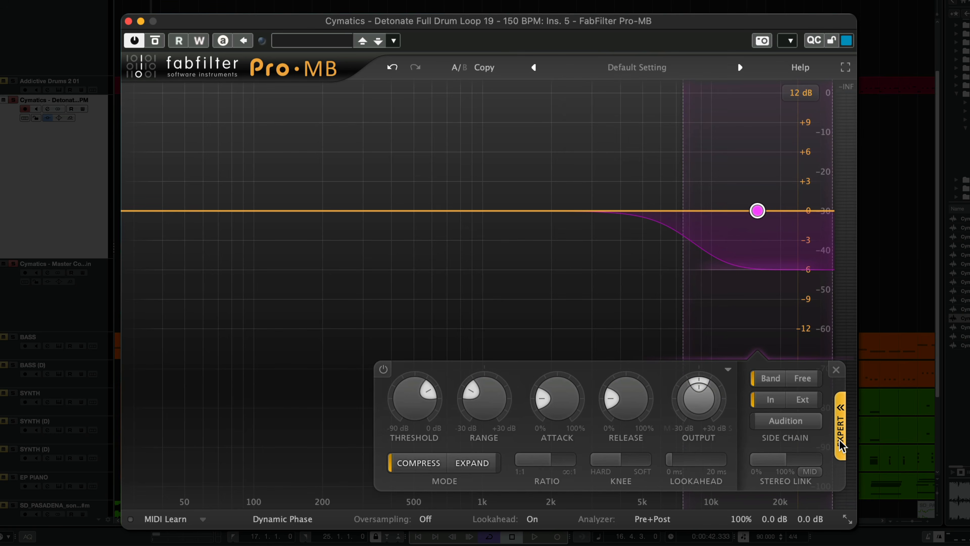
left_click(804, 379)
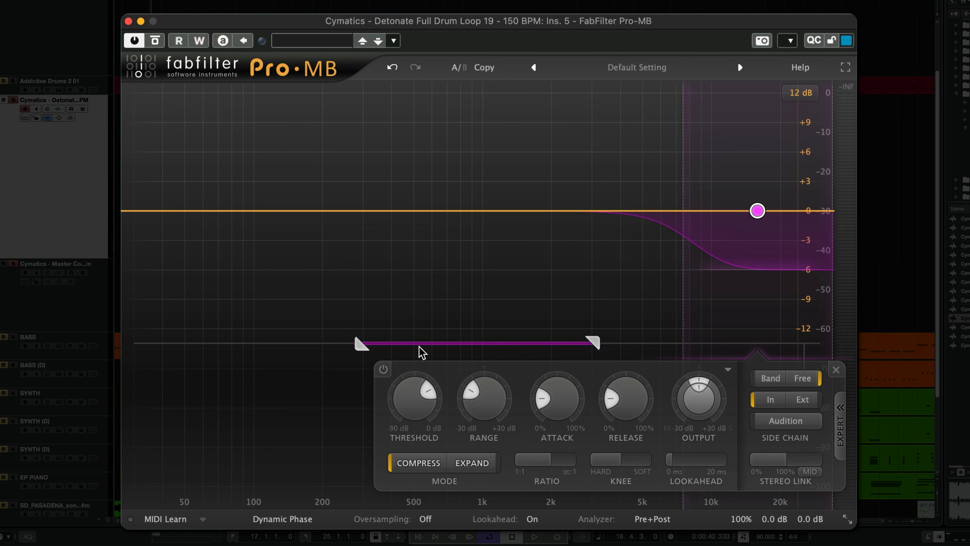
mouse_move(488, 341)
mouse_move(489, 342)
left_mouse_down()
mouse_move(475, 344)
mouse_move(550, 344)
mouse_move(324, 342)
mouse_move(476, 343)
mouse_move(217, 352)
mouse_move(305, 353)
mouse_move(212, 363)
mouse_move(232, 360)
left_mouse_up()
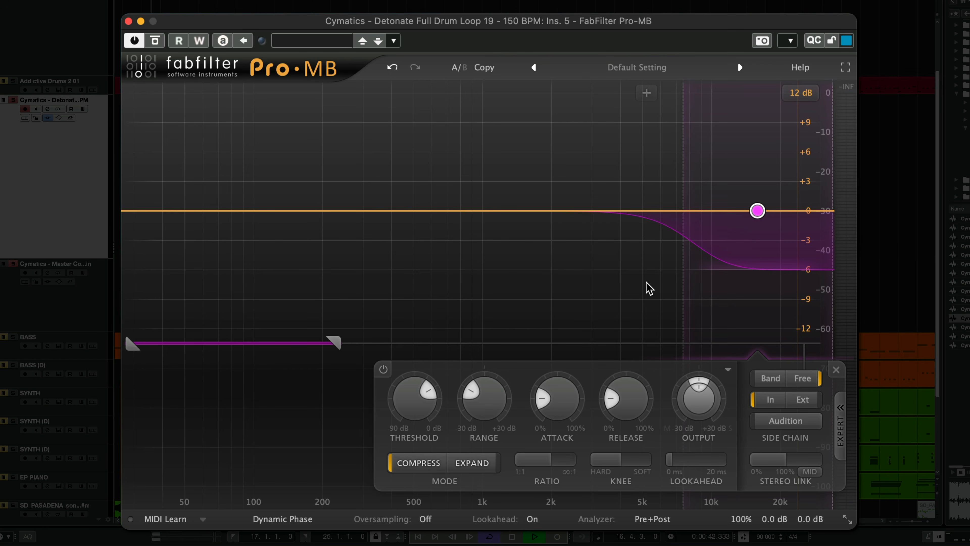
- Play the drum loop without the soloed Cymatics Master loop and toggle Pro-MB's bypass to compare the highs
key("space")
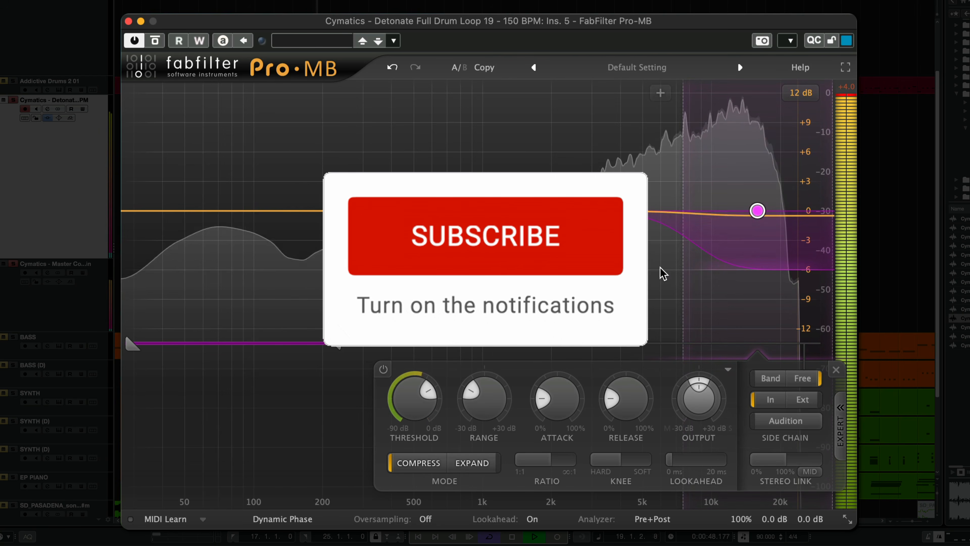
left_click(13, 265)
left_click(155, 40)
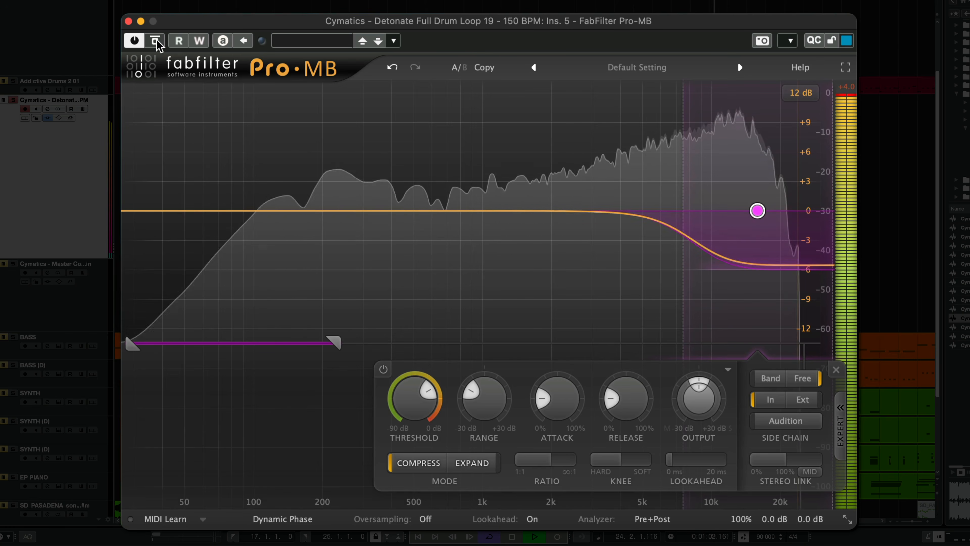
- Stop playback and show the threshold and range settings of Pro-MB's high band
key("space")
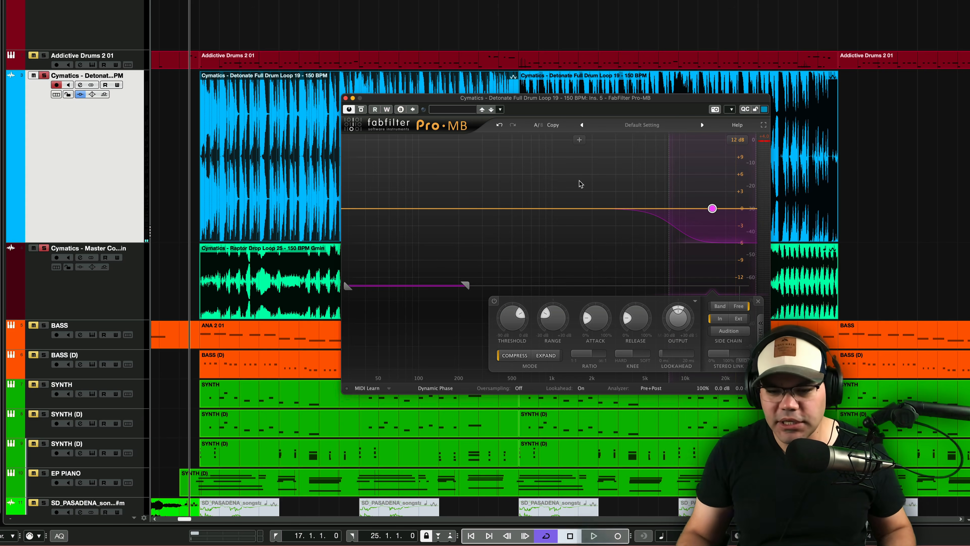
mouse_move(521, 313)
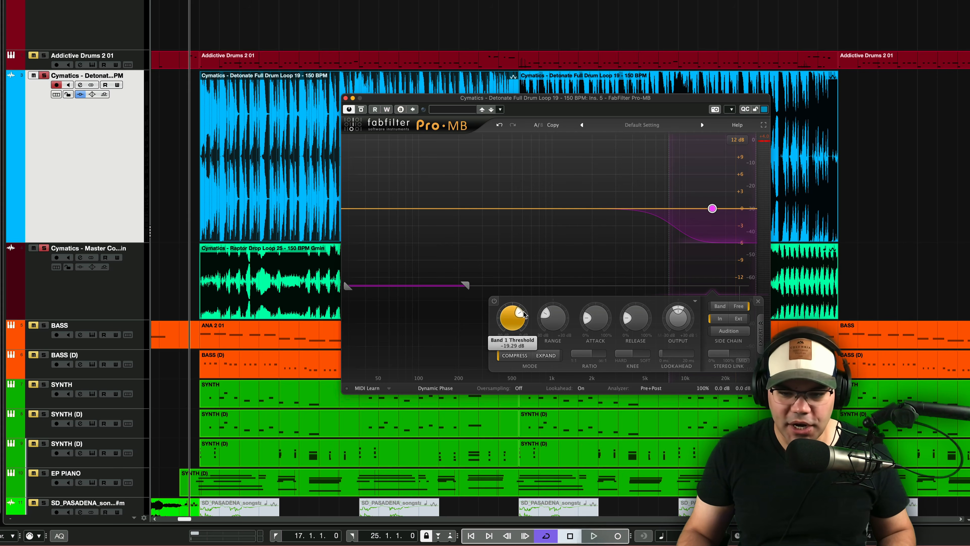
left_click_drag(550, 315, 549, 311)
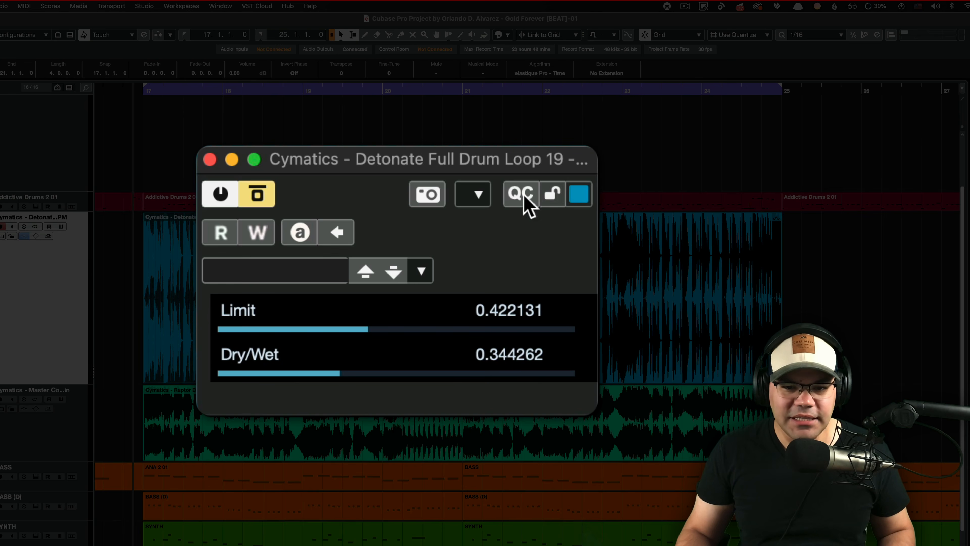
- Move the Acceleration2 editor aside and take the effect out of bypass while the drum loop plays
left_click_drag(465, 164, 517, 164)
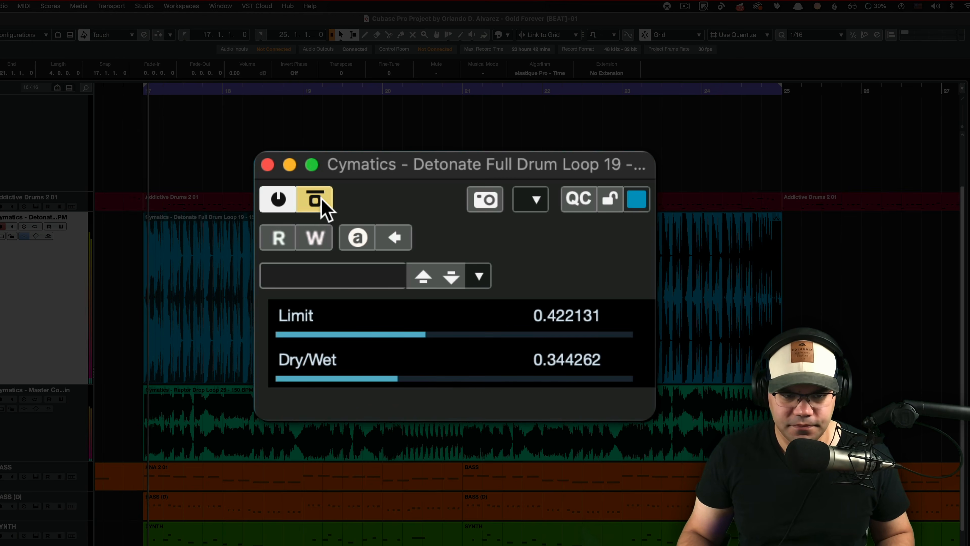
left_click(338, 29)
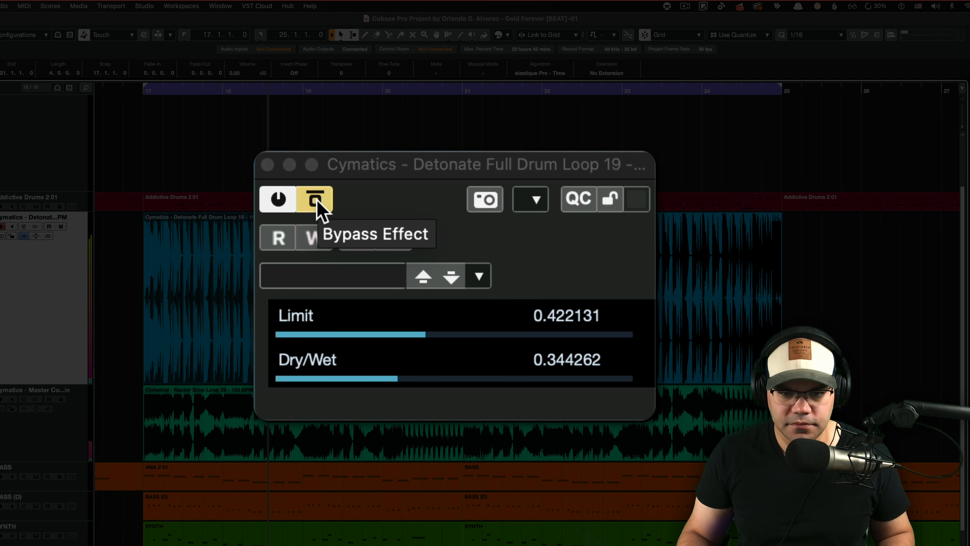
left_click(320, 208)
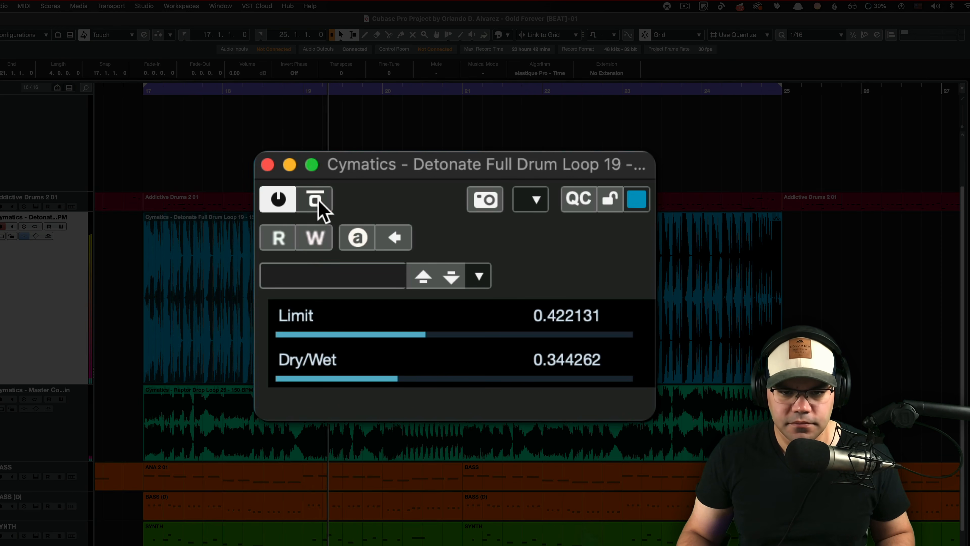
- Lower Acceleration2's Dry/Wet to 0.25 and toggle its bypass to compare, leaving the effect active
left_click(371, 378)
left_click_drag(371, 382, 362, 381)
left_click(320, 209)
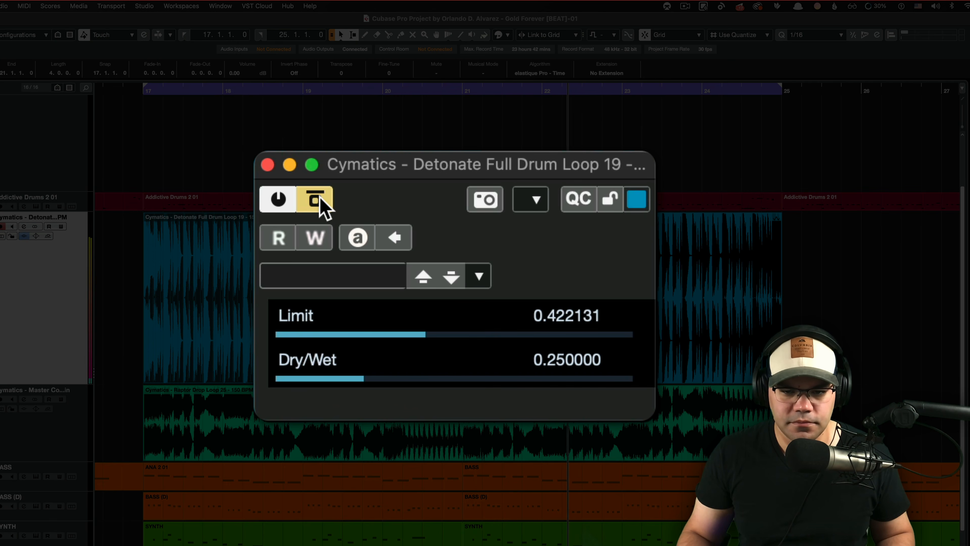
left_click(320, 205)
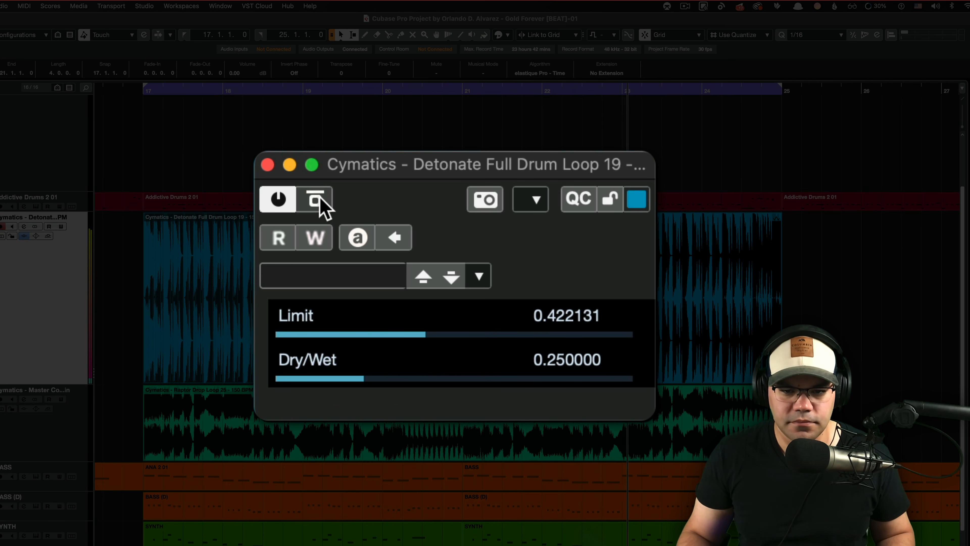